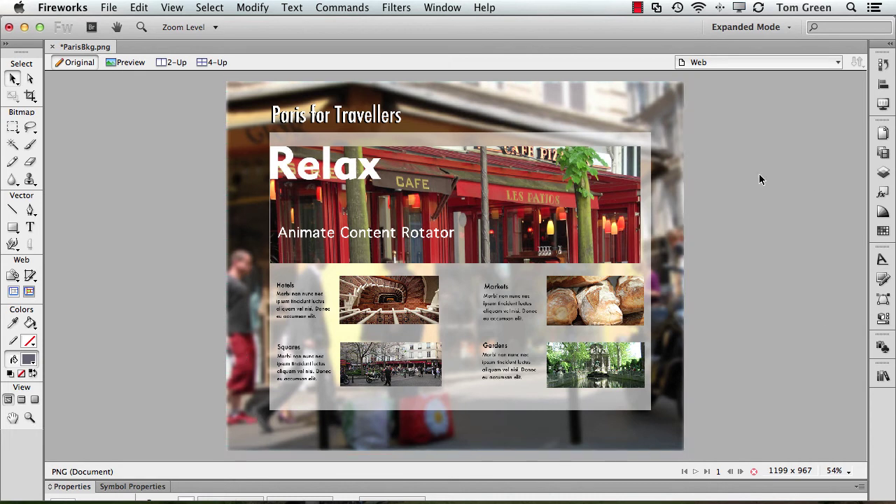
- Hide the Head through Background layers so only the grid, side bar and column guides show
click(881, 174)
drag(703, 171, 709, 273)
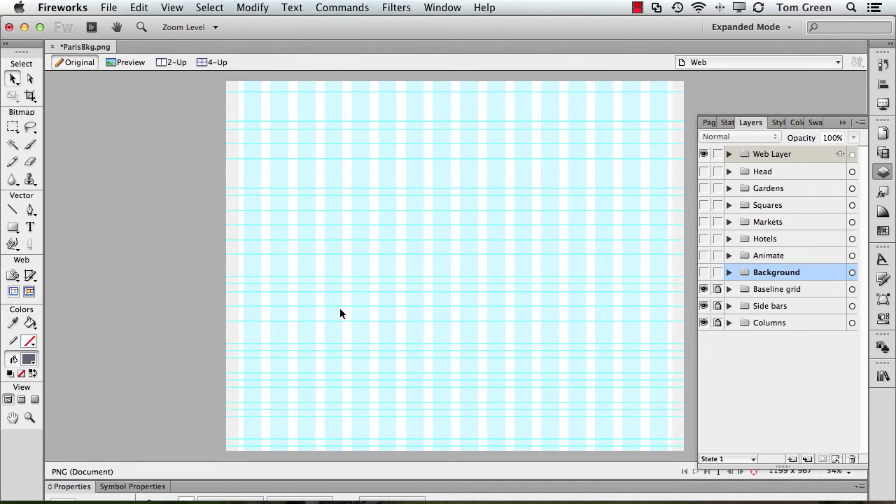
click(106, 7)
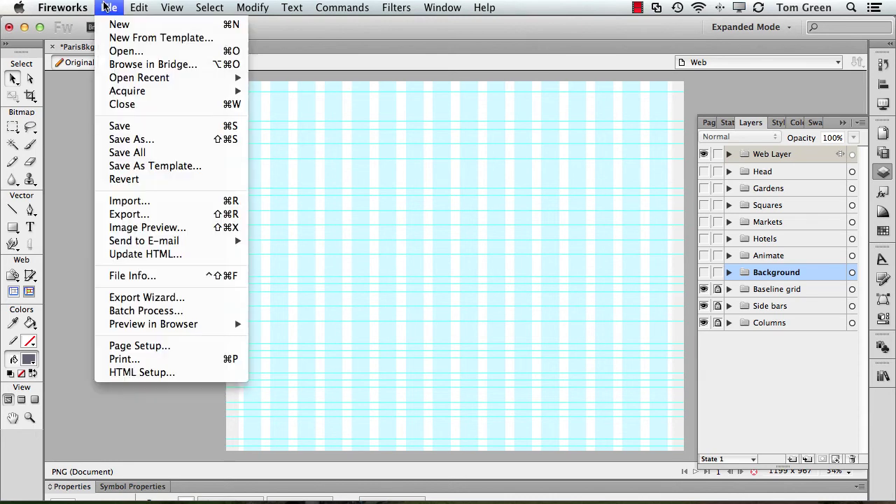
click(107, 39)
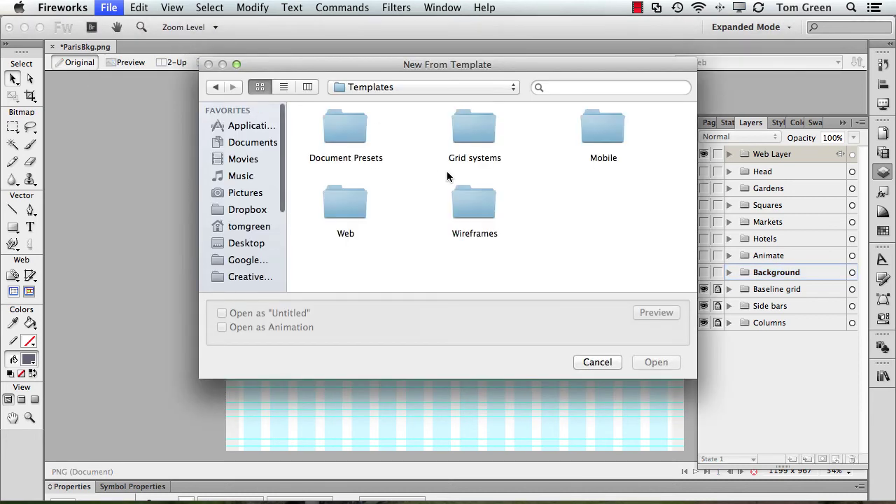
double_click(488, 128)
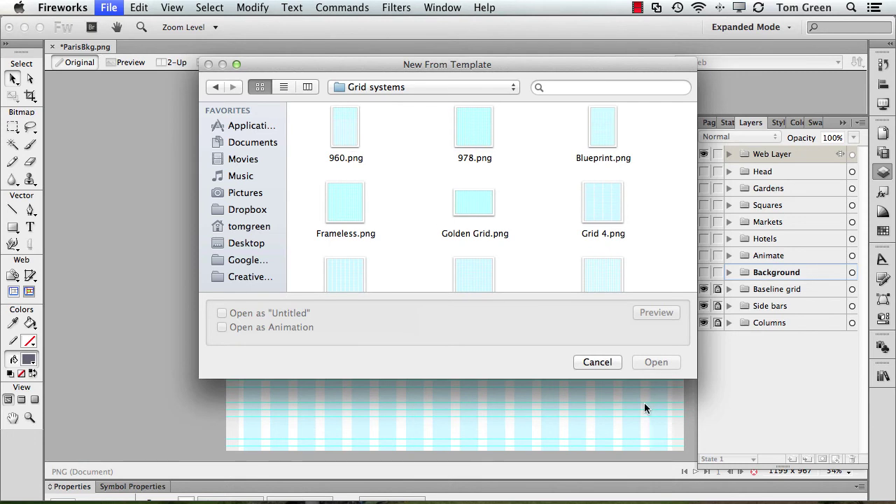
click(599, 362)
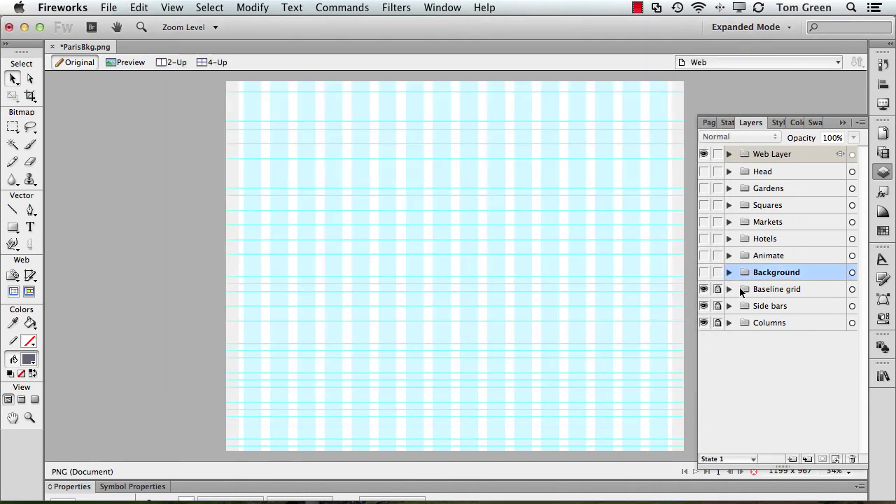
- Unhide all content layers, select Animate through Head in turn, then list pages 01 Web, 02 Mobile, 03 Animate
drag(703, 273, 704, 172)
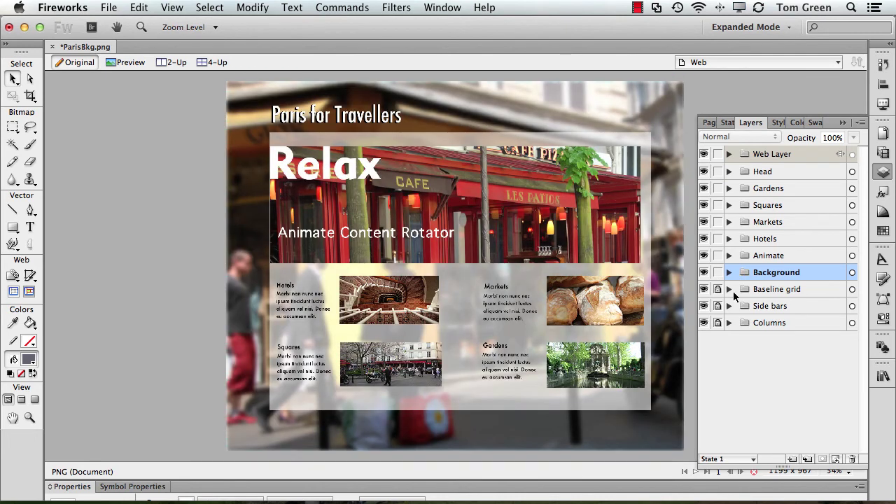
click(763, 257)
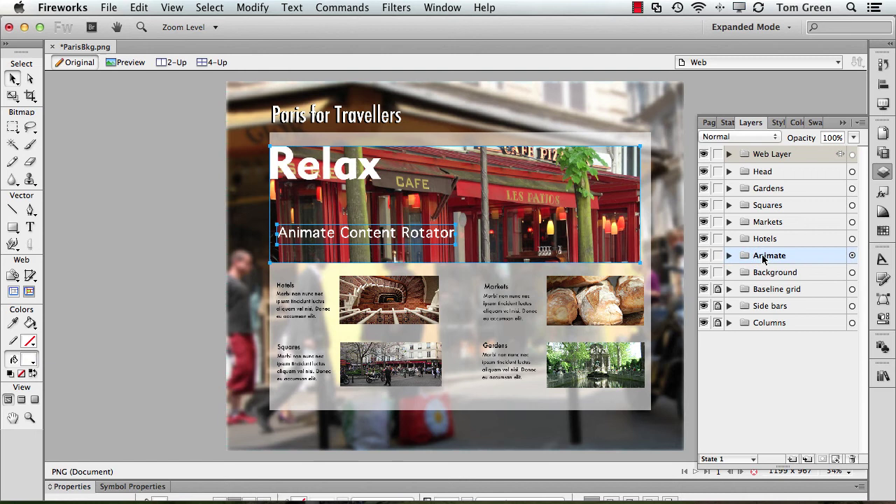
click(764, 239)
click(761, 222)
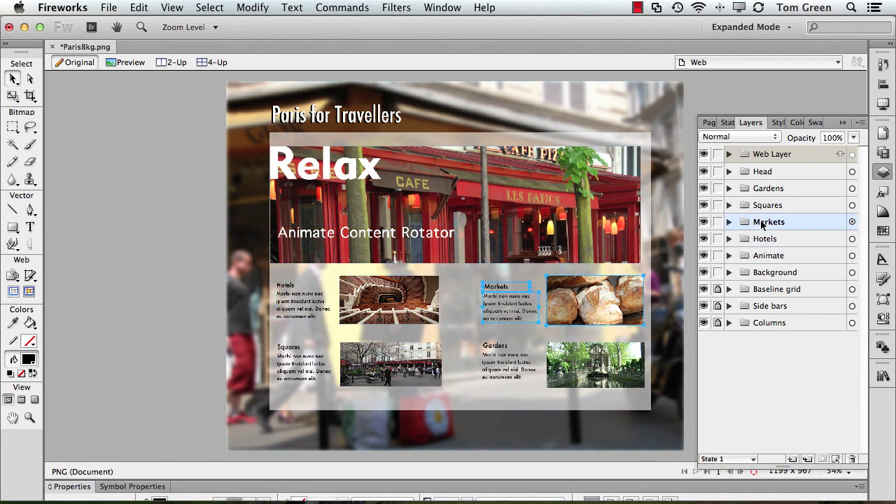
click(763, 205)
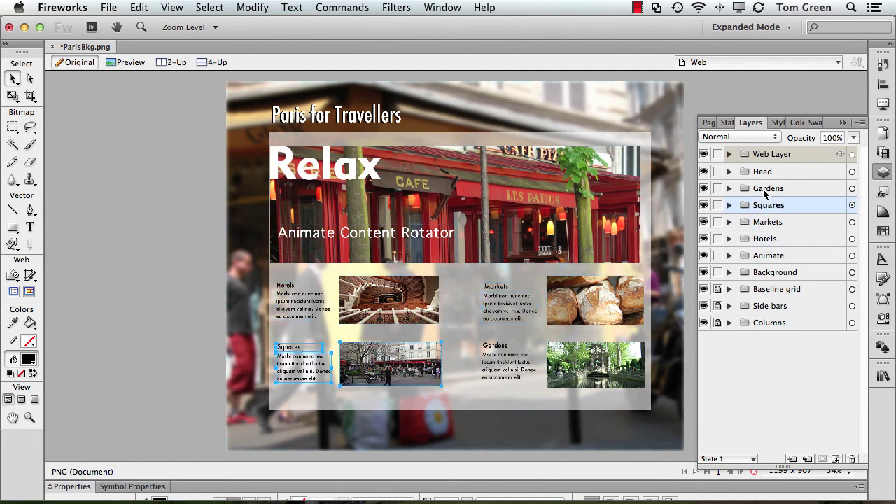
click(764, 189)
click(757, 171)
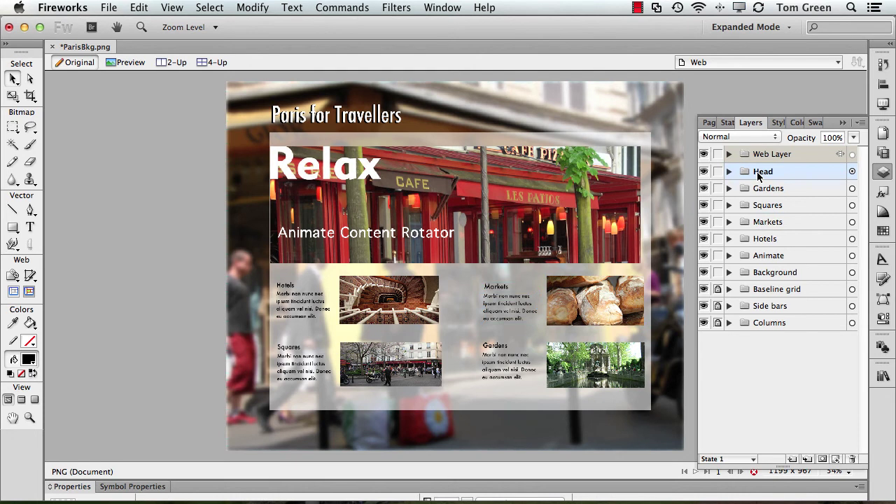
click(709, 123)
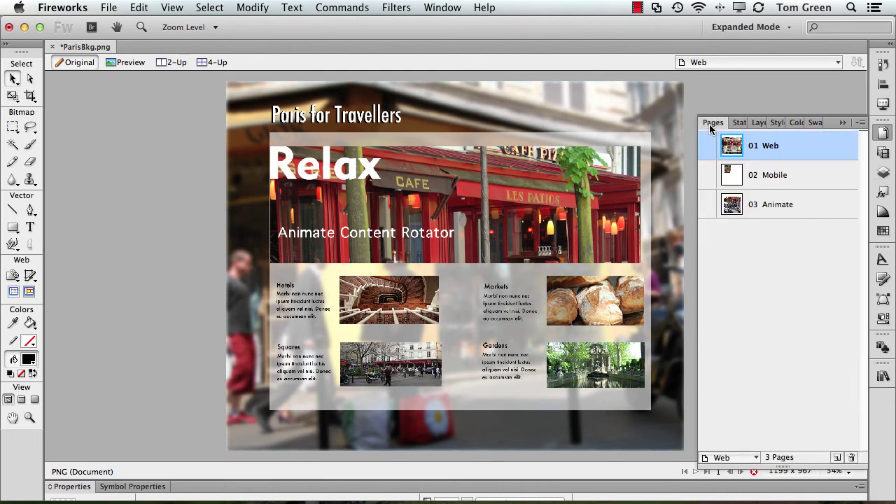
click(769, 177)
click(325, 118)
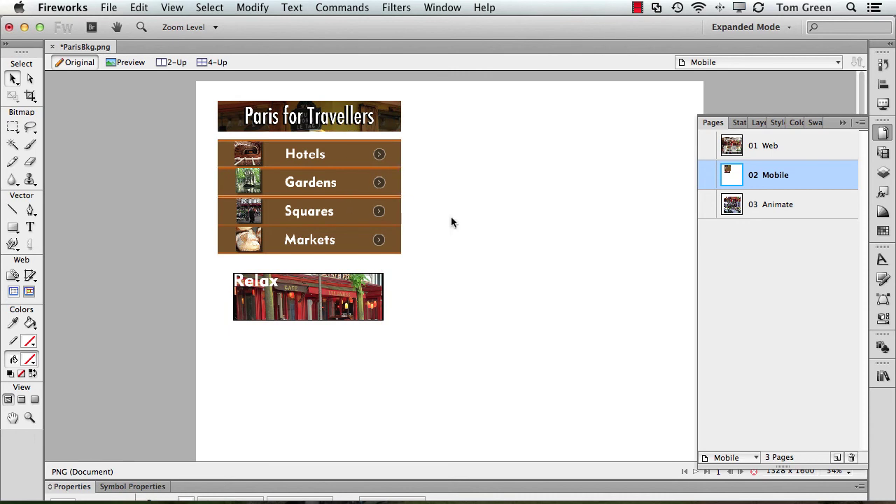
click(772, 205)
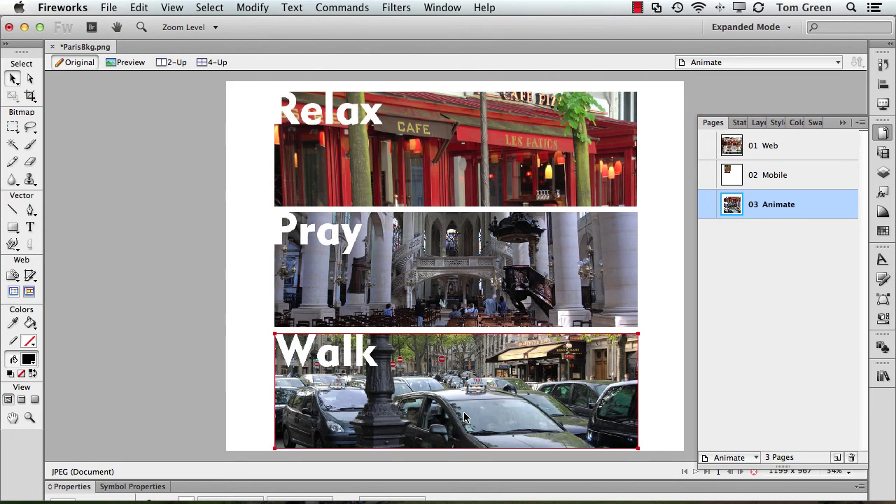
click(764, 145)
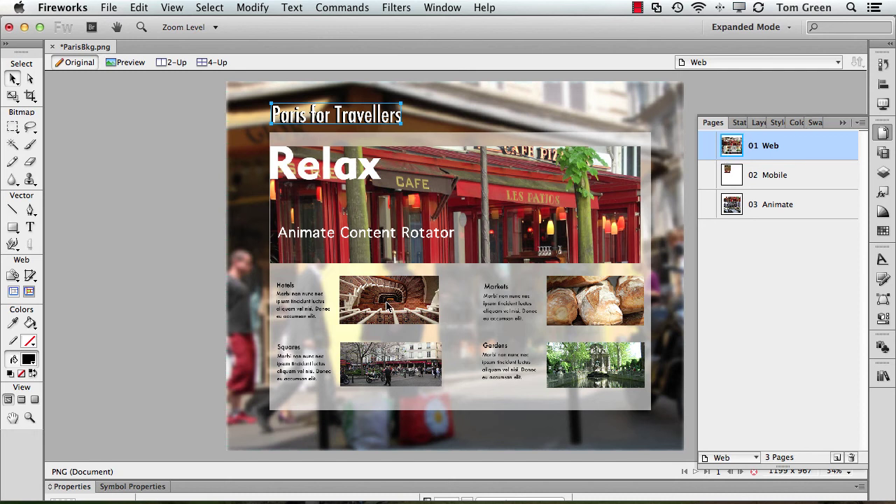
- Select the Markets bread photo, blurred background and Paris for Travellers title, then bring up the File menu
click(580, 305)
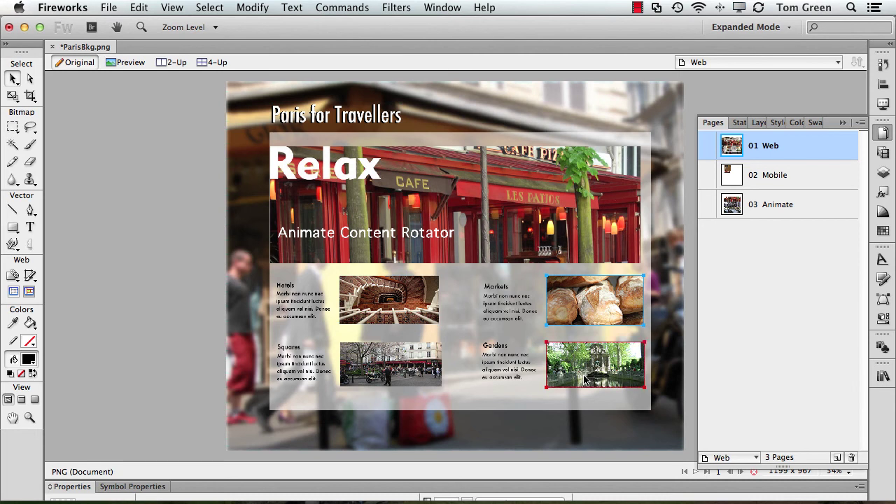
click(434, 414)
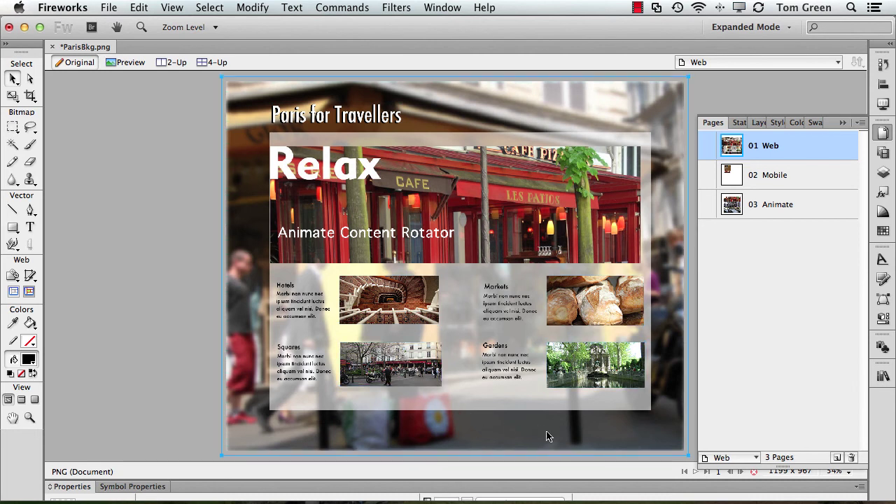
click(353, 122)
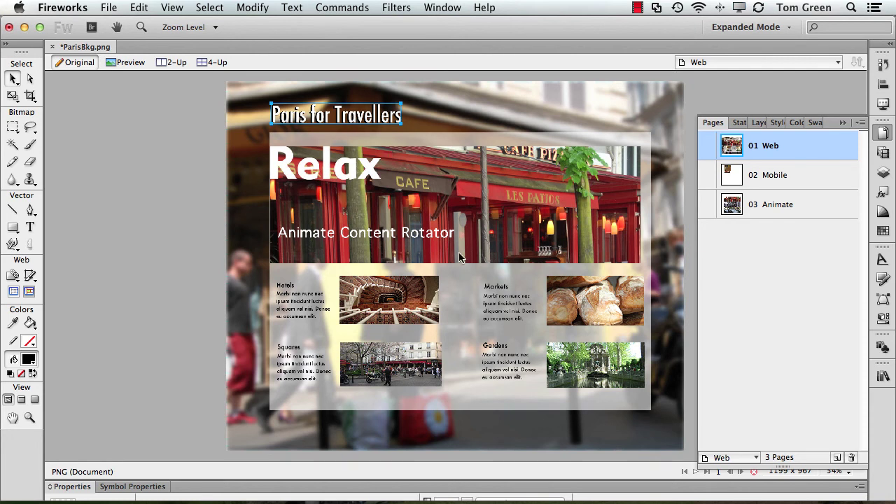
click(108, 8)
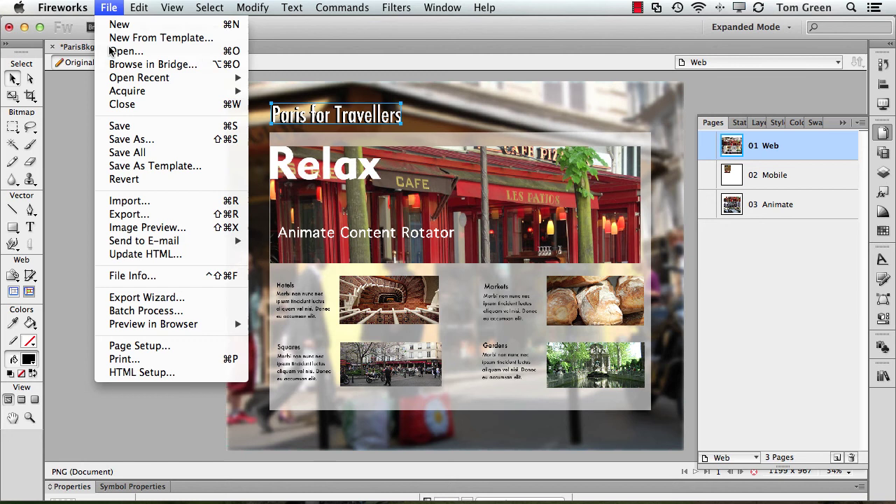
- Open Export for ParisBkg.png with Layers to Files kept, moving the dialog to reveal the page and pages list
click(137, 216)
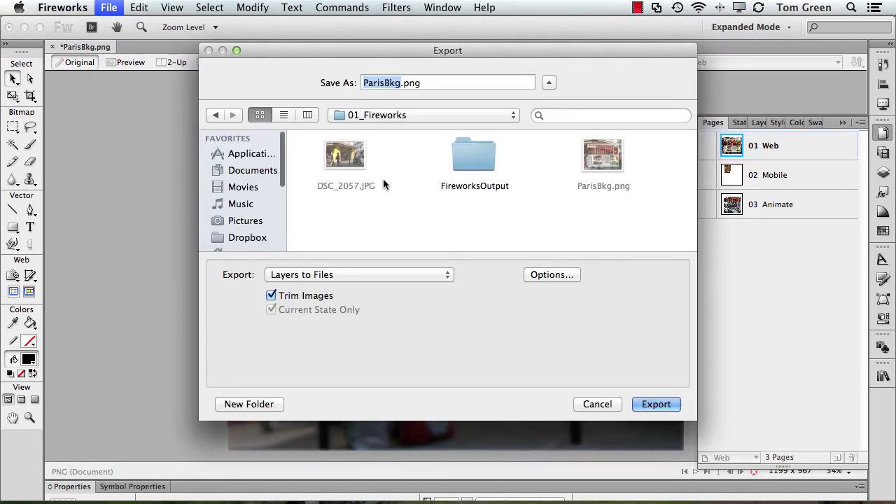
click(336, 272)
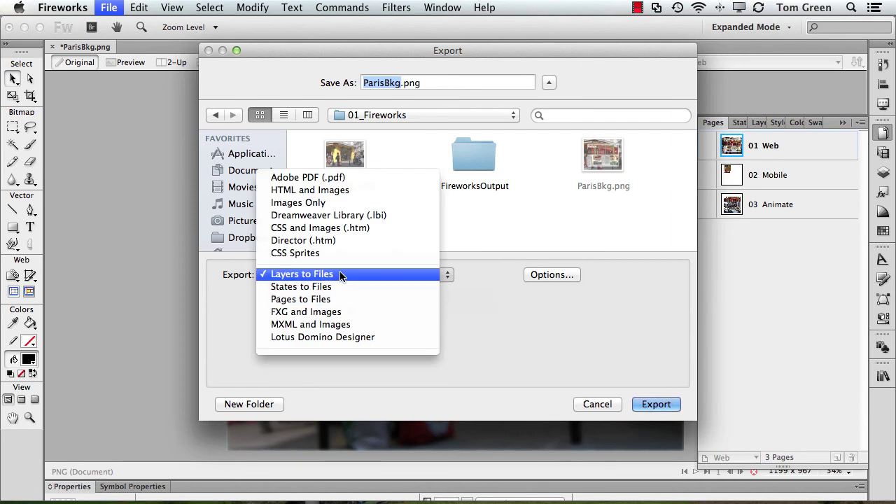
click(341, 274)
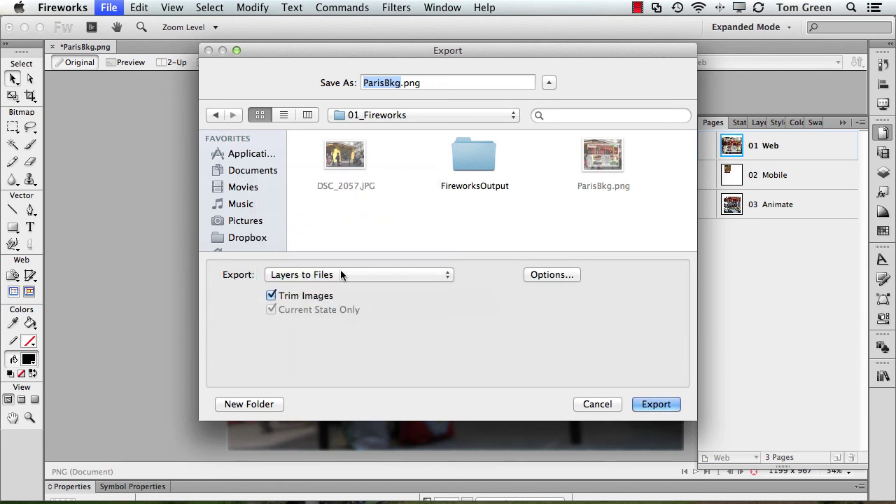
drag(291, 49, 529, 62)
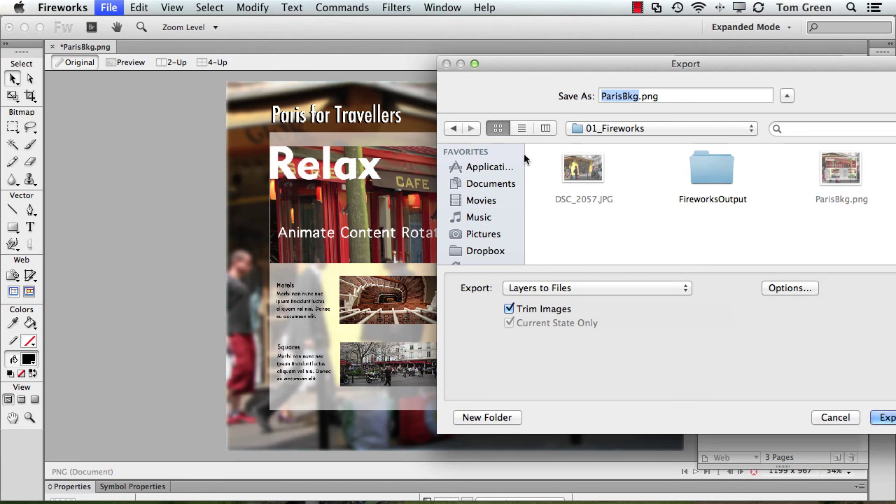
drag(531, 65, 233, 78)
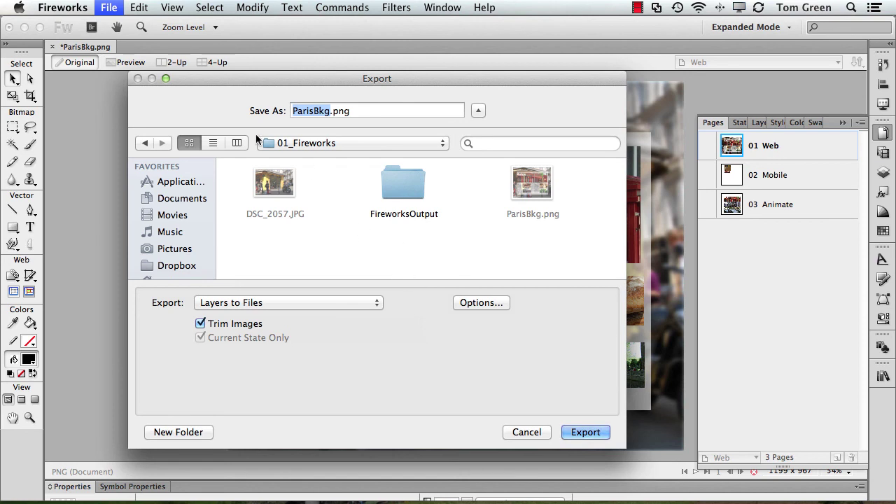
- Cancel the export, preview the 02 Mobile and 03 Animate pages, then show 01 Web's layers
click(532, 433)
click(784, 176)
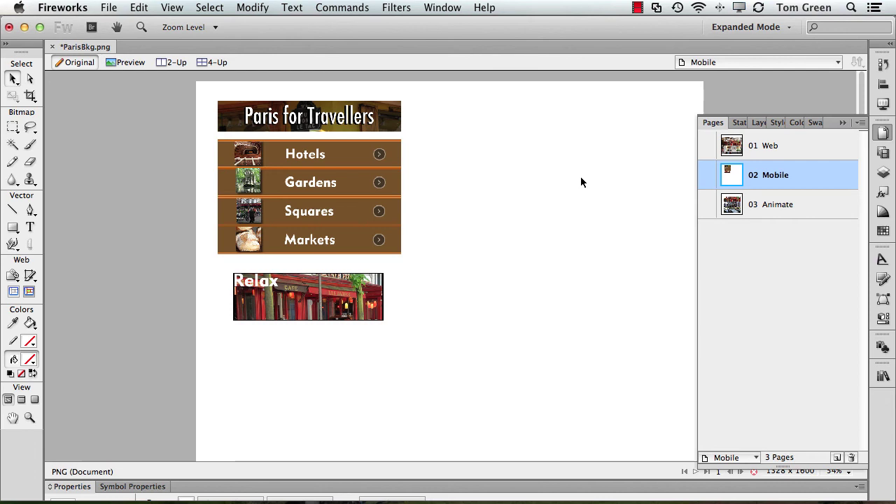
click(768, 207)
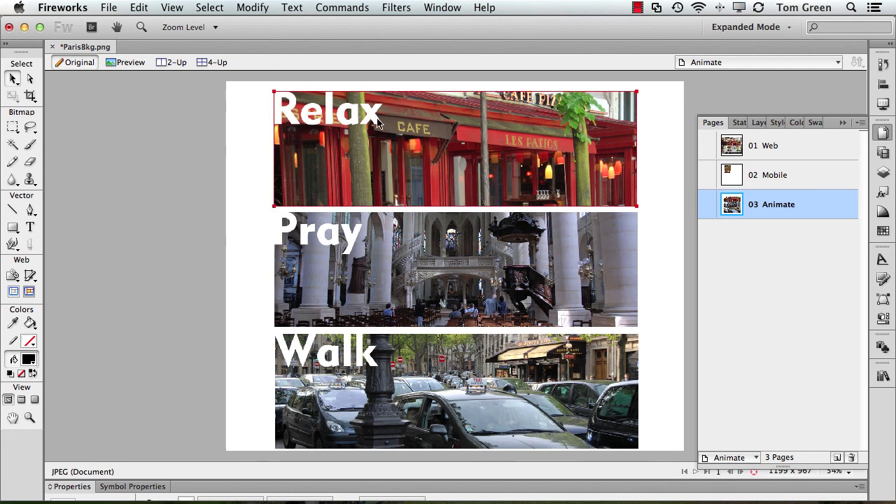
click(766, 147)
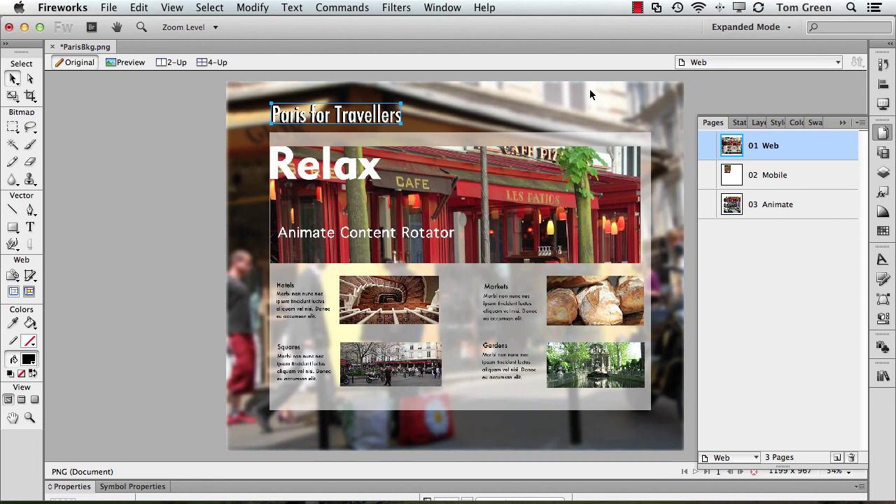
click(758, 123)
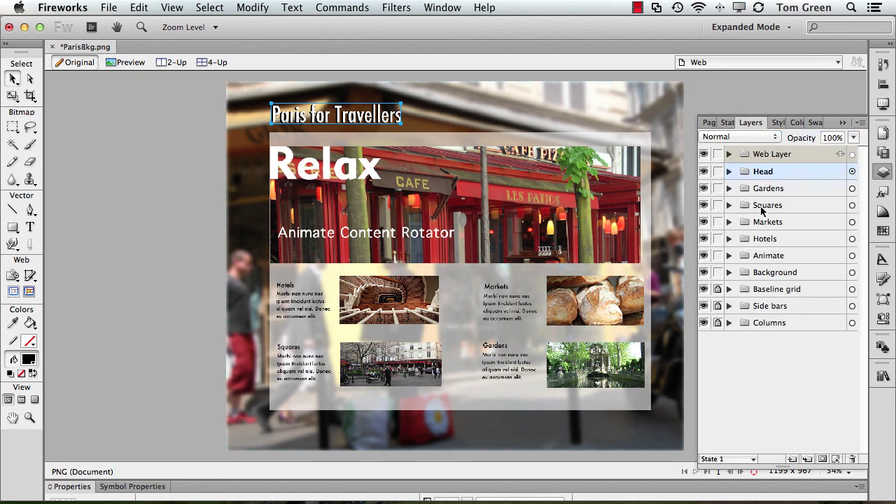
click(728, 172)
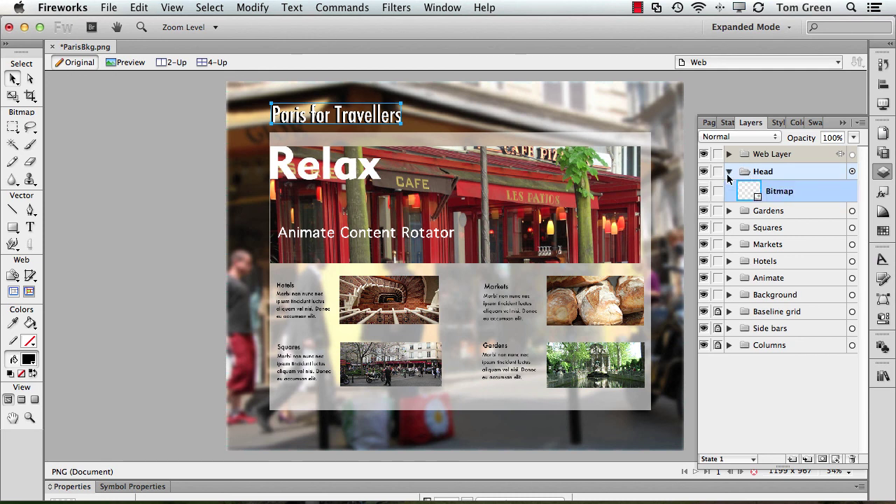
click(728, 172)
click(729, 189)
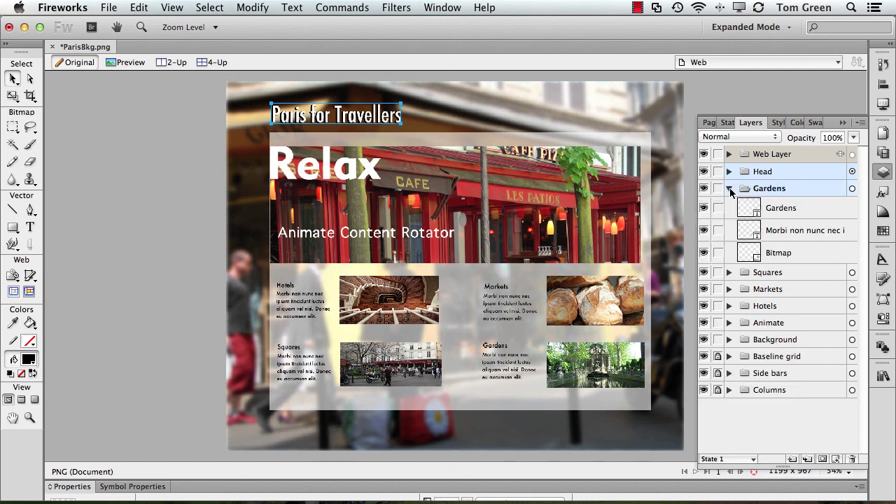
click(729, 188)
click(754, 196)
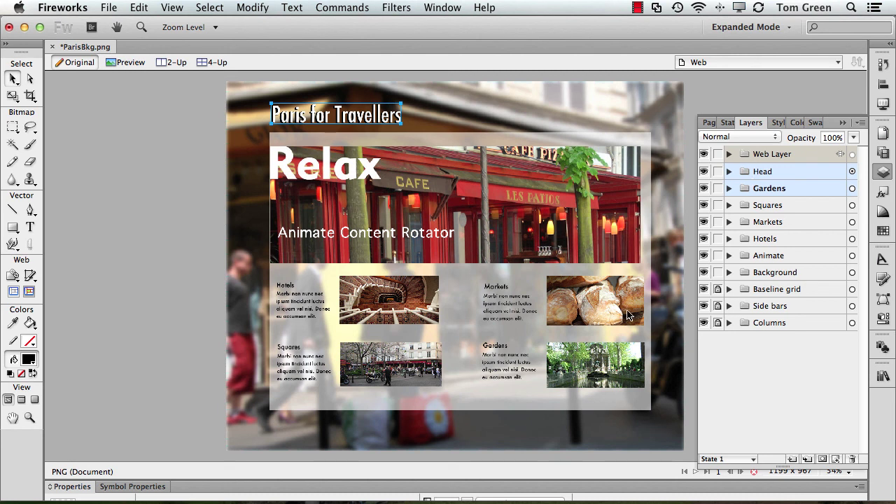
click(149, 153)
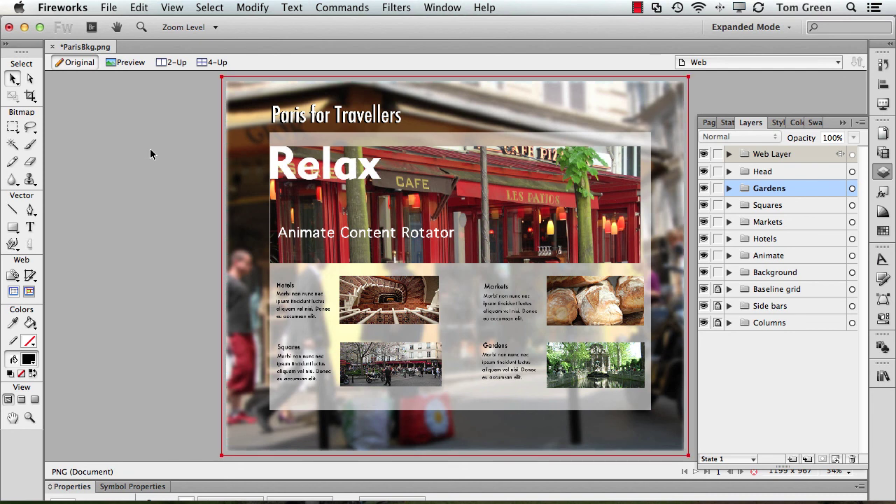
- From the pages list, move through 02 Mobile to the 03 Animate page with its Relax, Pray and Walk banners
click(709, 123)
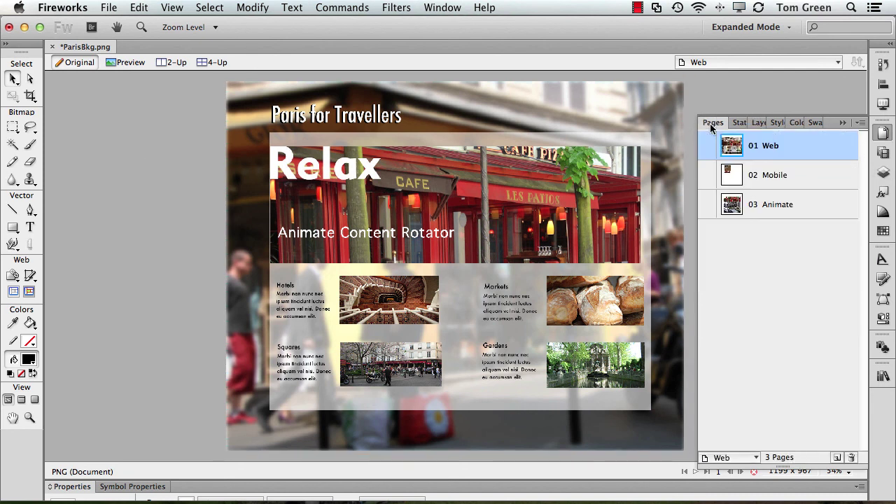
click(761, 183)
click(760, 201)
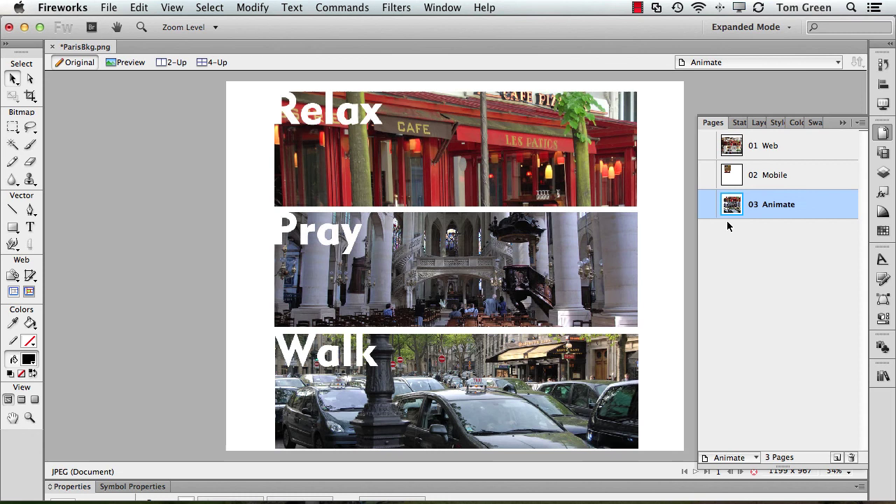